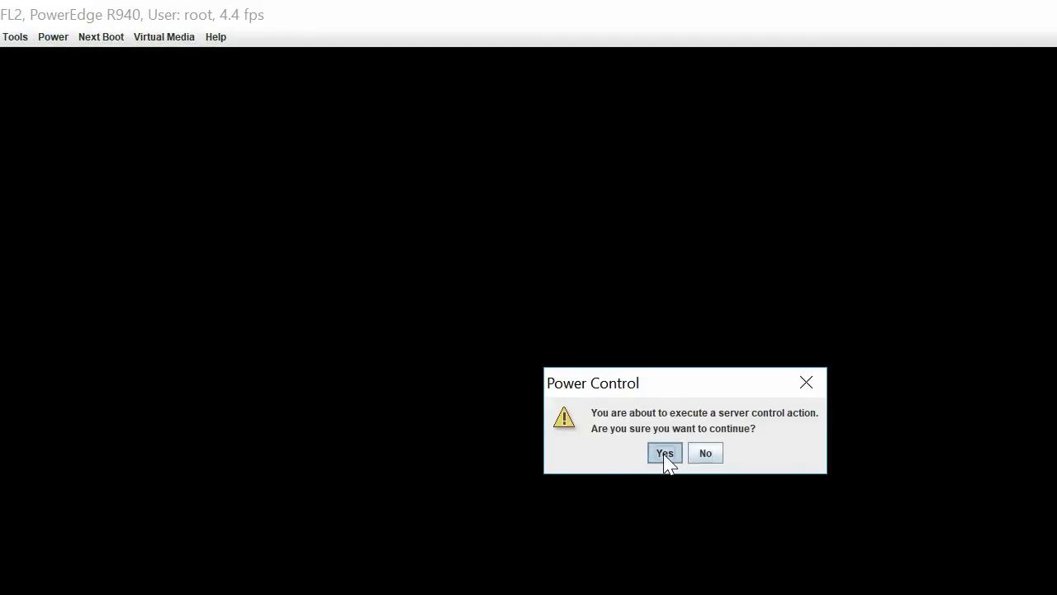
- Power on the server, confirm, and choose Connect Virtual Media
{"action": "left_click", "coordinate": [663, 455]}
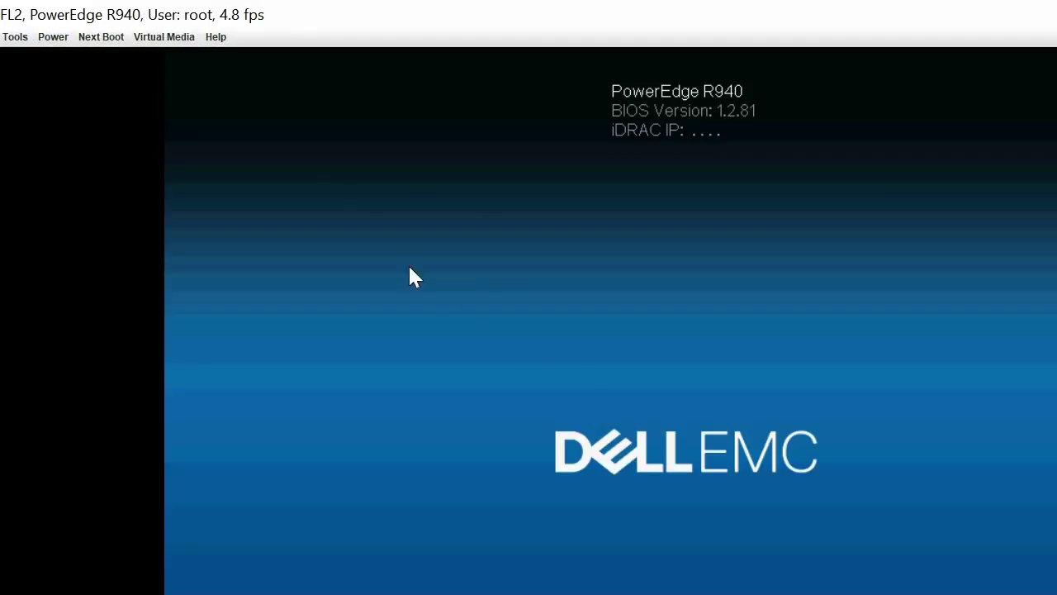
{"action": "left_click", "coordinate": [170, 40]}
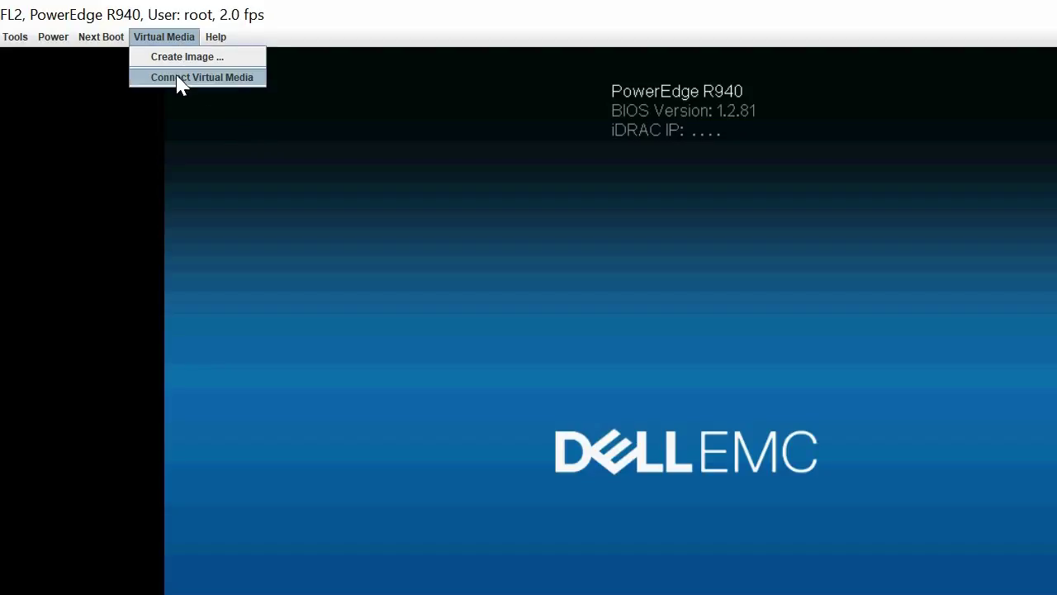
{"action": "left_click", "coordinate": [177, 78]}
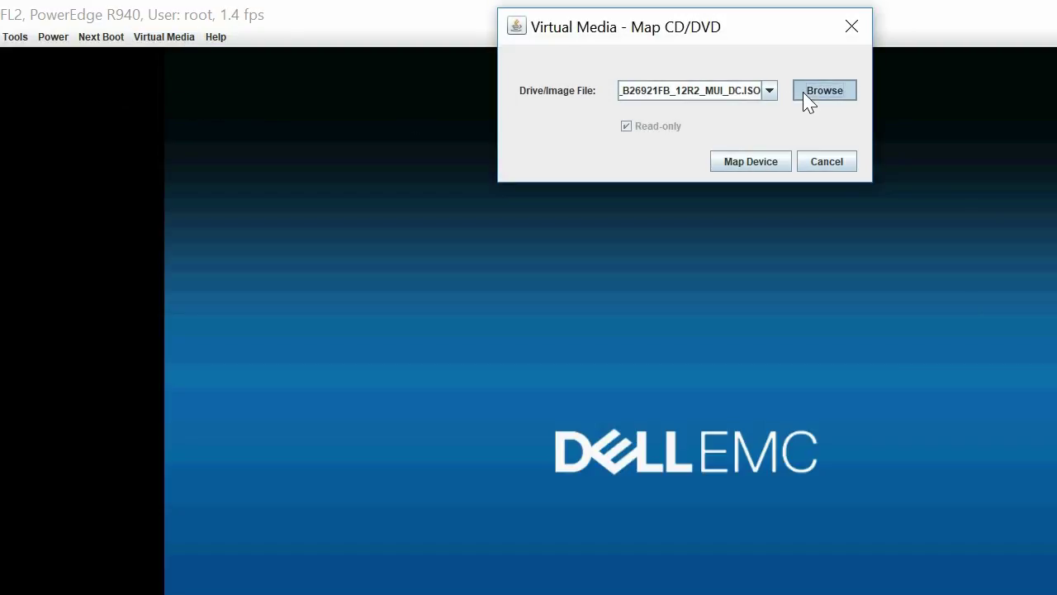
- Map 0RY81A00_B26921FB_12R2_MUI_DC.ISO from Desktop\WS2012_R2 as the virtual CD/DVD drive
{"action": "left_click", "coordinate": [805, 96]}
{"action": "left_click", "coordinate": [781, 322]}
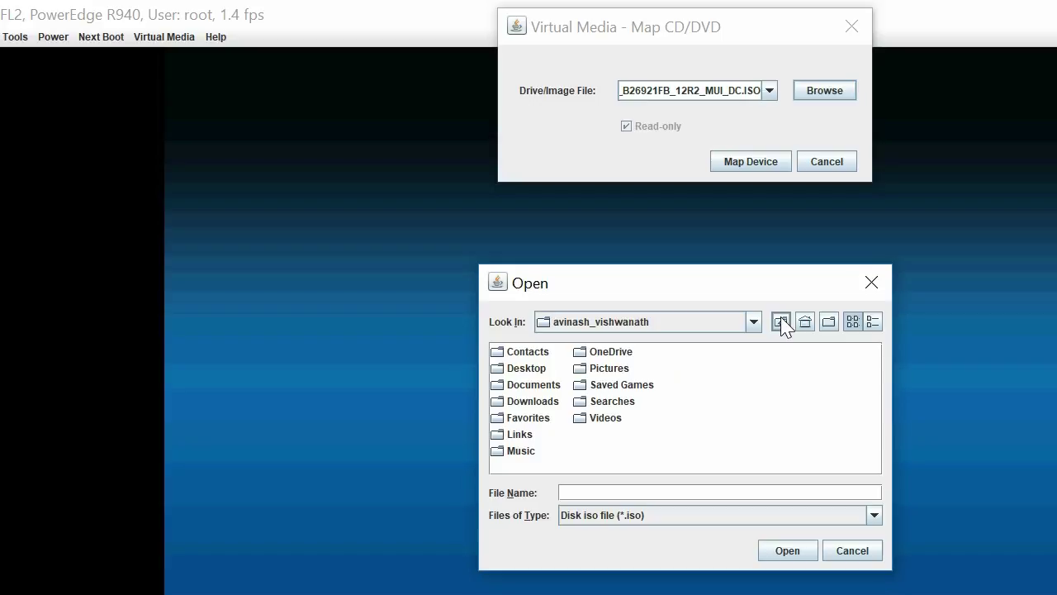
{"action": "double_click", "coordinate": [503, 369]}
{"action": "double_click", "coordinate": [502, 368]}
{"action": "left_click", "coordinate": [500, 355]}
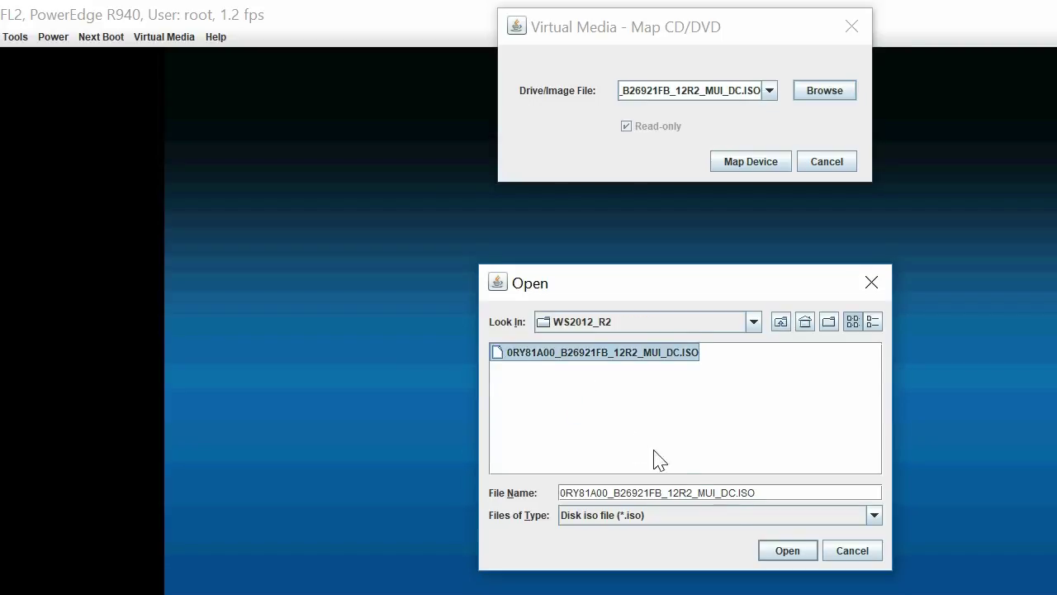
{"action": "left_click", "coordinate": [785, 550]}
{"action": "left_click", "coordinate": [753, 162]}
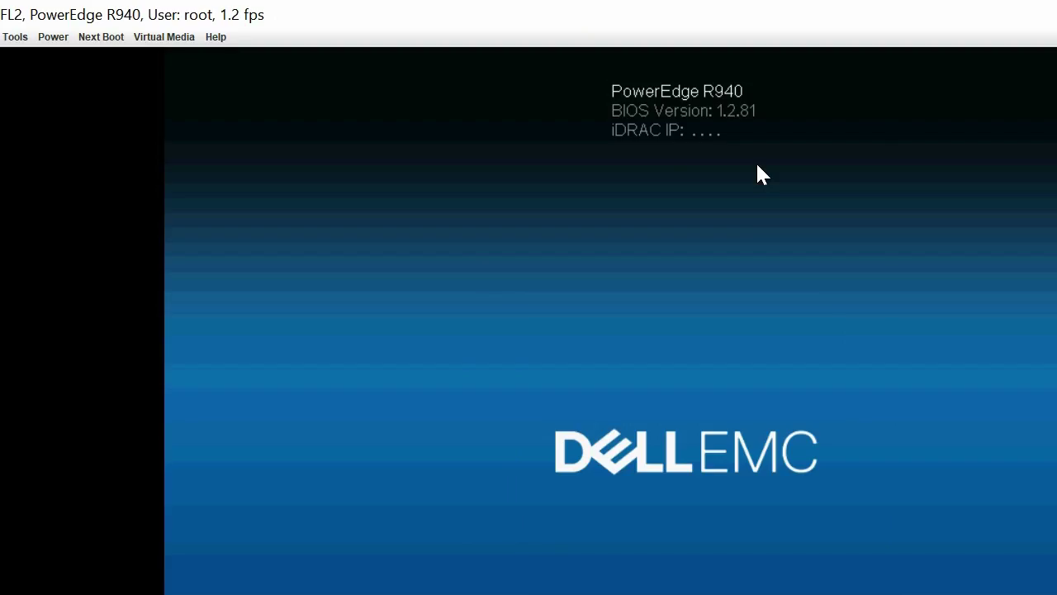
- Create payload.img in WS2012_R2 using Desktop\drivers\payload as the source folder
{"action": "left_click", "coordinate": [177, 38]}
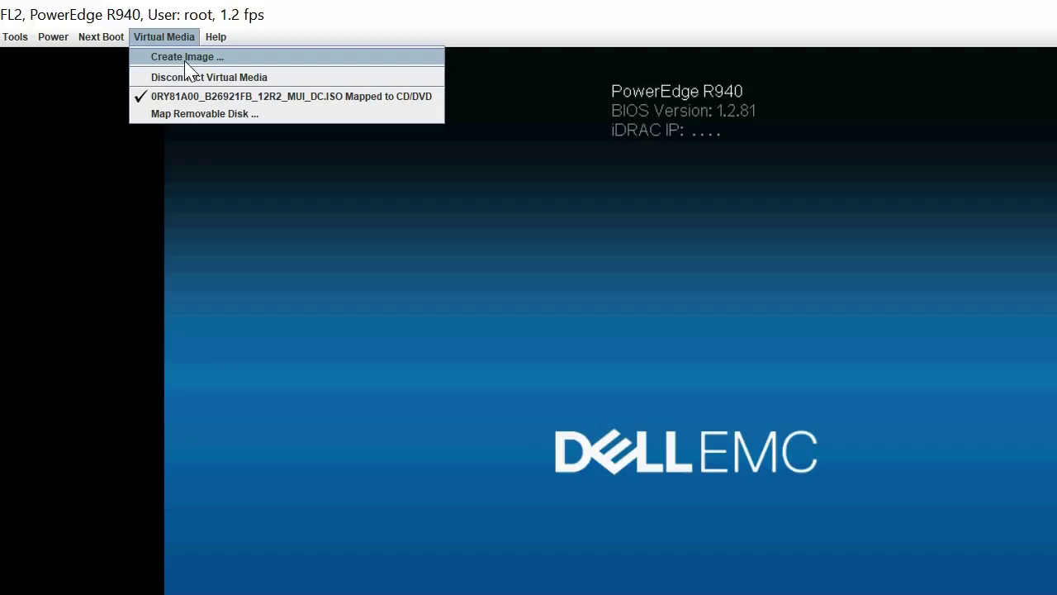
{"action": "left_click", "coordinate": [186, 58]}
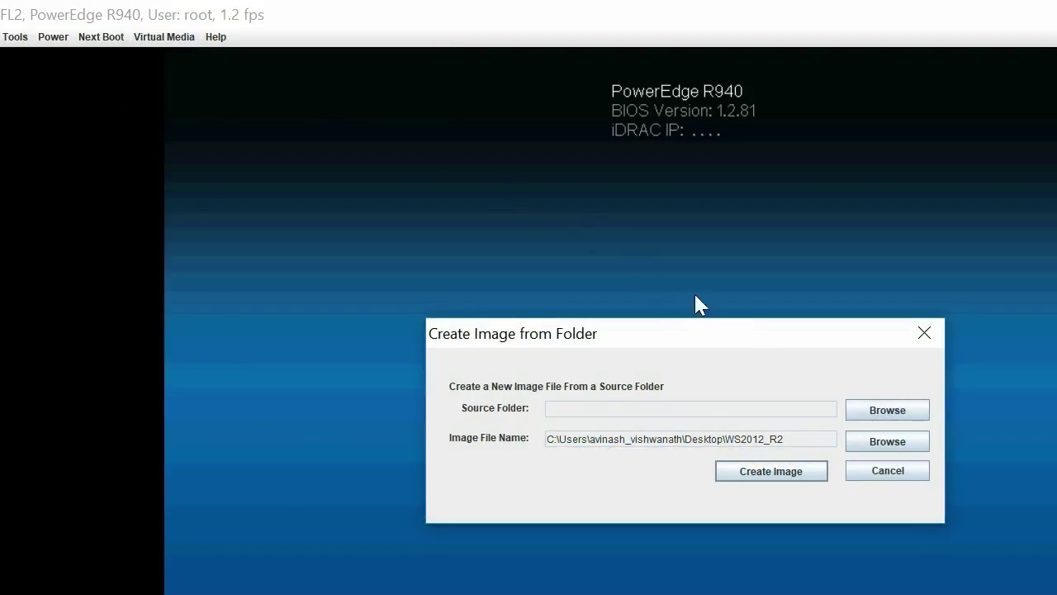
{"action": "left_click", "coordinate": [849, 410]}
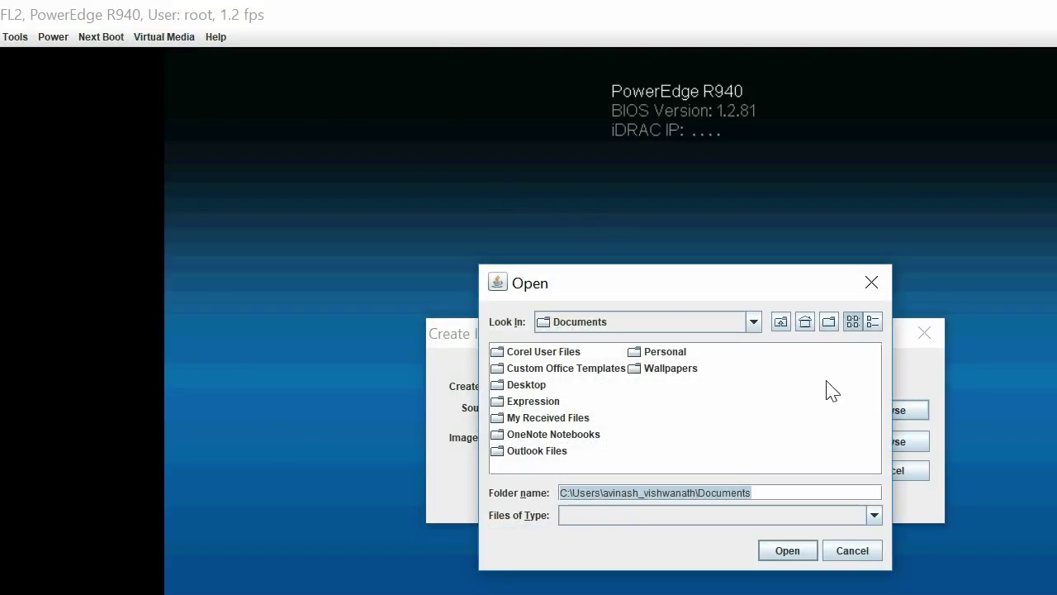
{"action": "left_click", "coordinate": [780, 321]}
{"action": "double_click", "coordinate": [520, 368]}
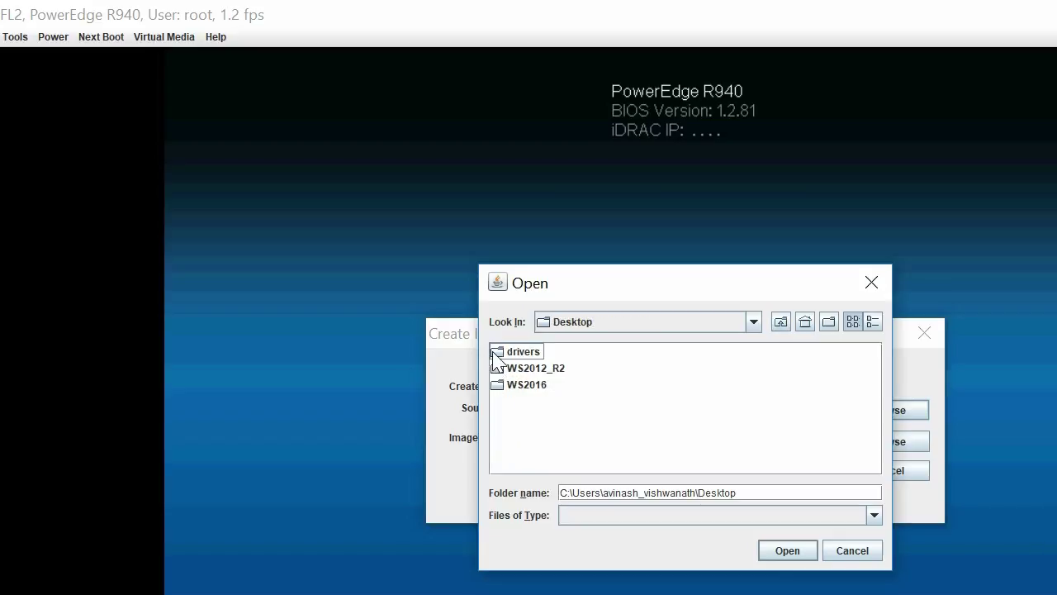
{"action": "left_click", "coordinate": [497, 354]}
{"action": "double_click", "coordinate": [497, 353]}
{"action": "left_click", "coordinate": [502, 370]}
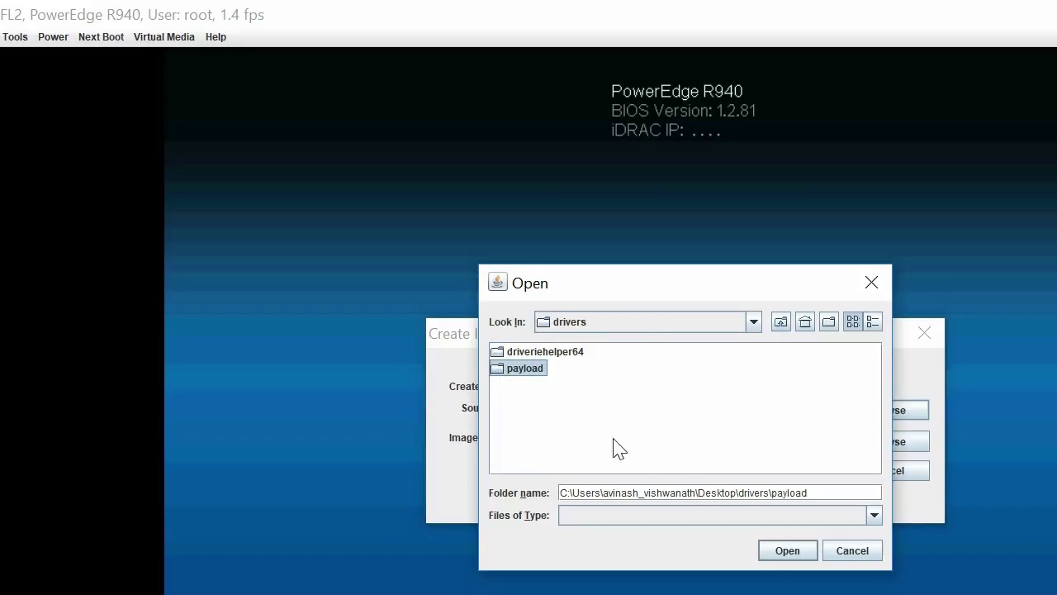
{"action": "left_click", "coordinate": [770, 549]}
{"action": "left_click", "coordinate": [772, 476]}
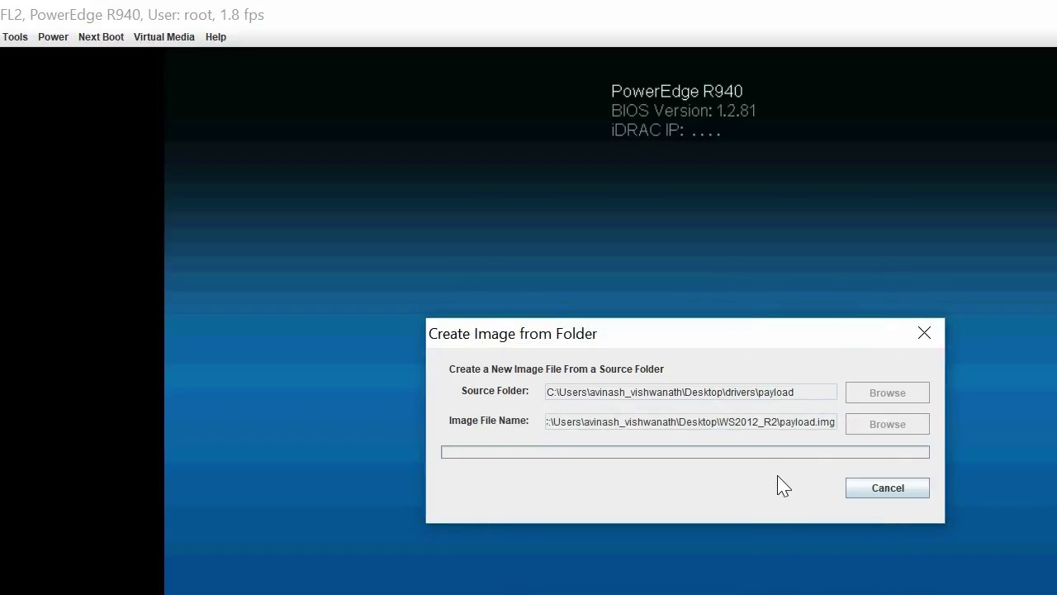
{"action": "left_click", "coordinate": [856, 476]}
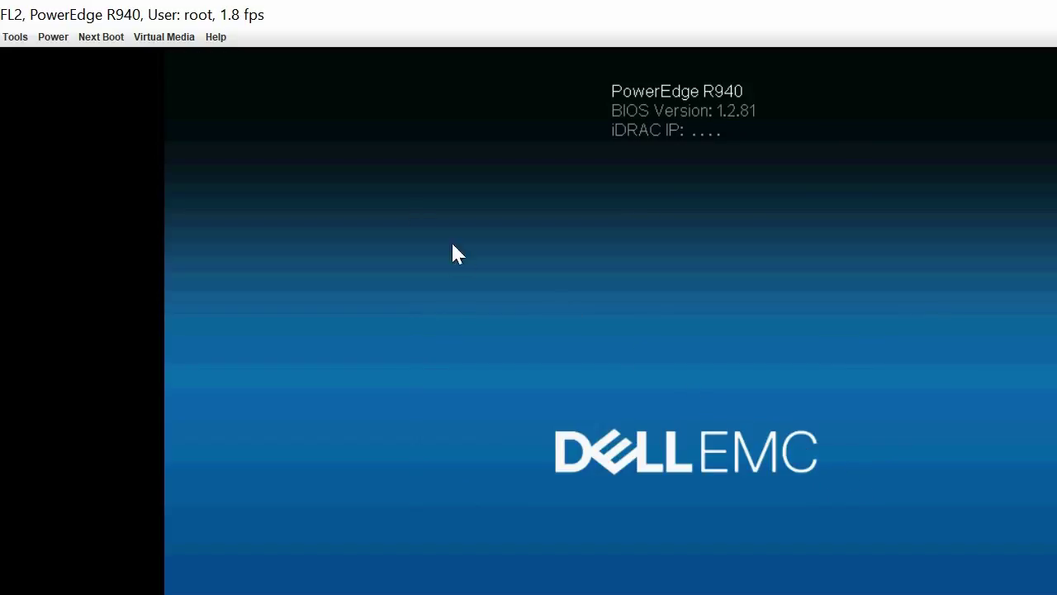
- Bring up Map Removable Disk with payload.img as the drive/image file
{"action": "left_click", "coordinate": [173, 41]}
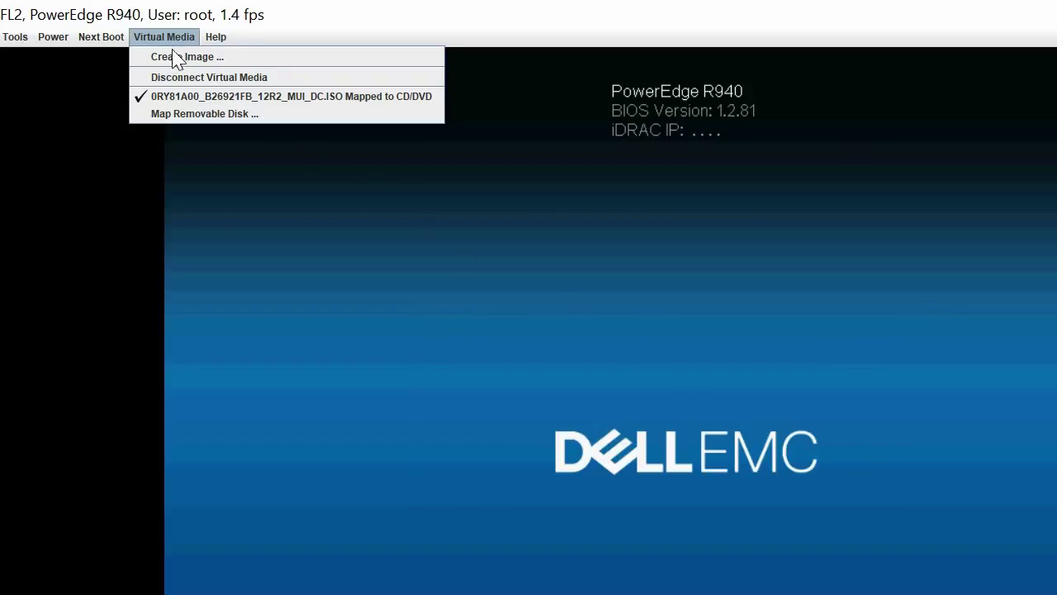
{"action": "left_click", "coordinate": [183, 116]}
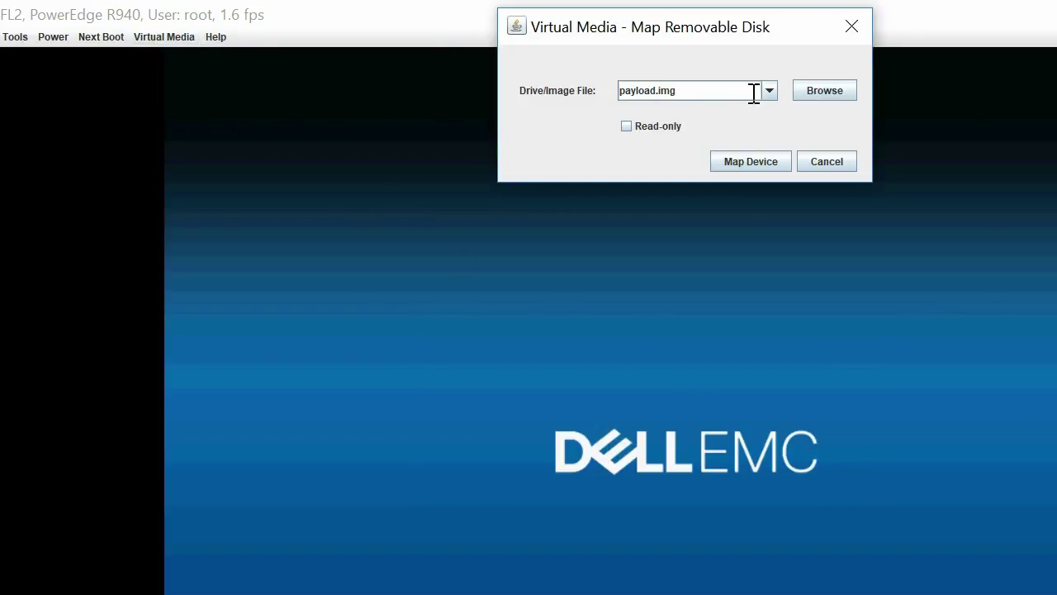
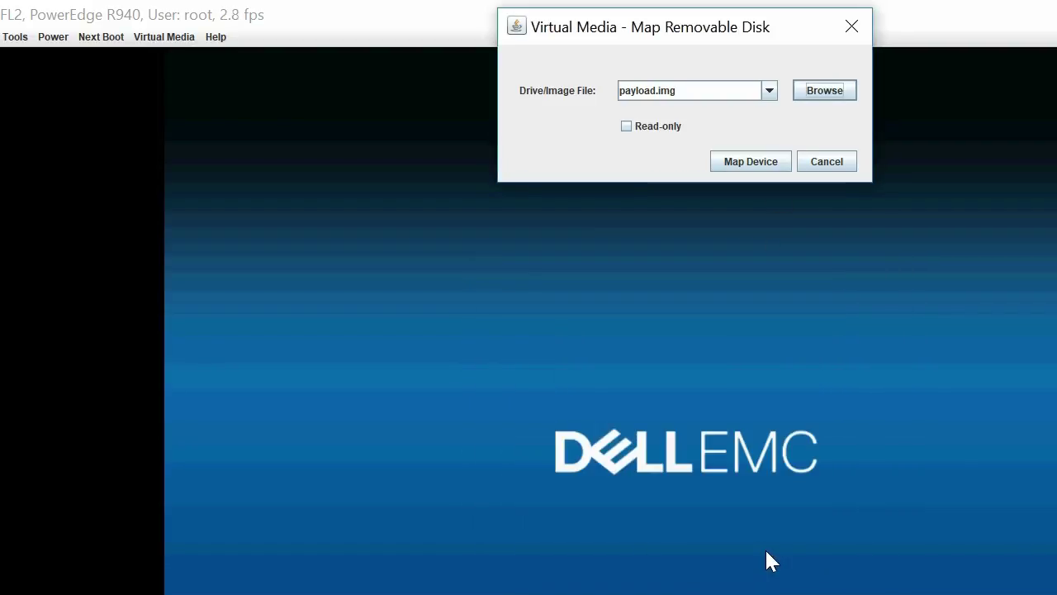
- Map payload.img as virtual media, boot into System Setup with F2, and open System BIOS
{"action": "left_click", "coordinate": [767, 167]}
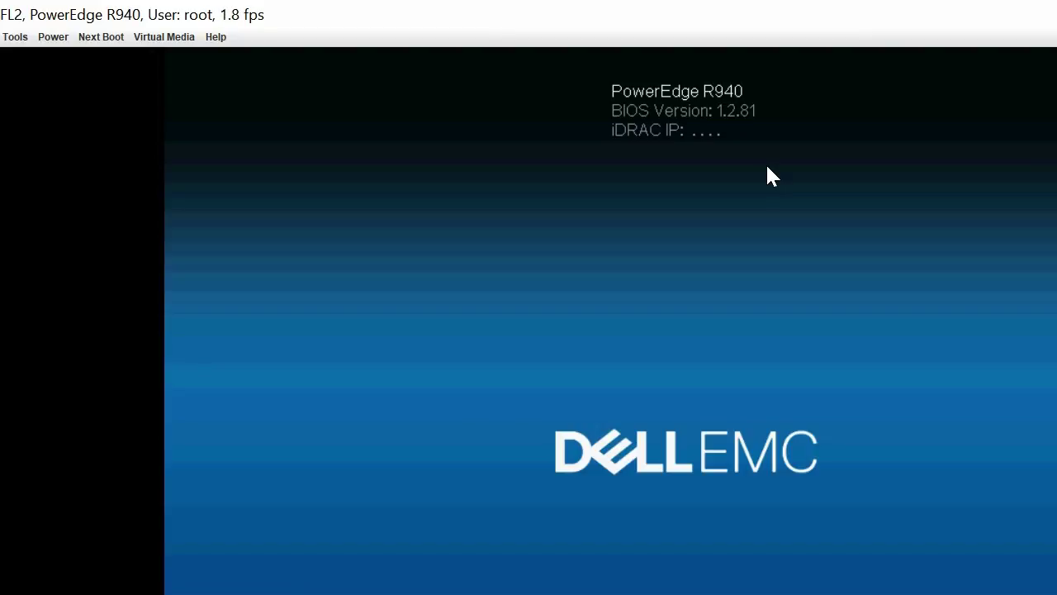
{"action": "key", "text": "F2"}
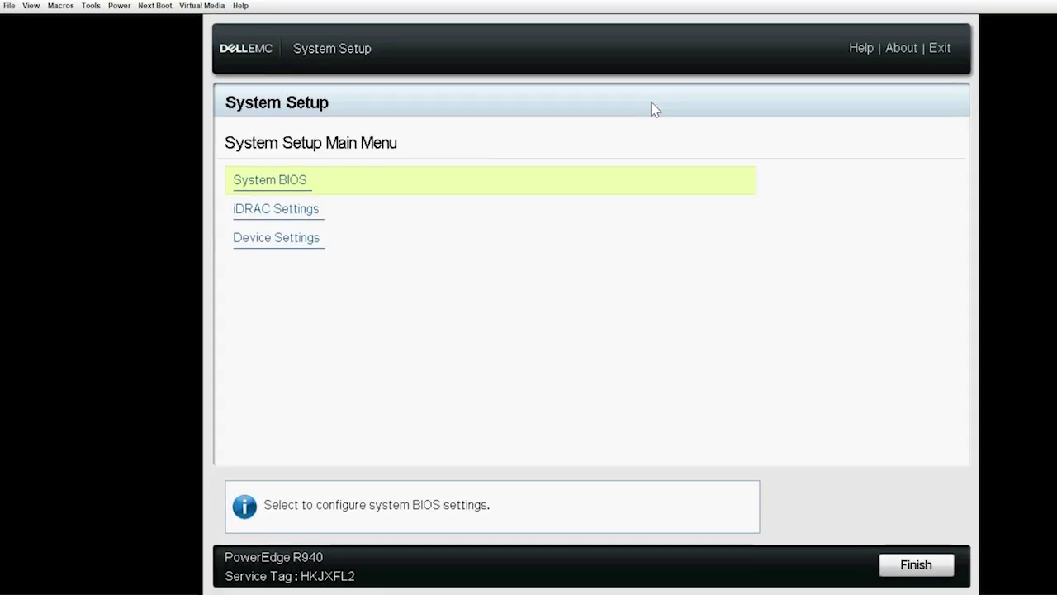
{"action": "left_click", "coordinate": [297, 193]}
- Leave Virtual CD first in the UEFI Boot Sequence unchanged, then exit System Setup and restart
{"action": "left_click", "coordinate": [297, 332]}
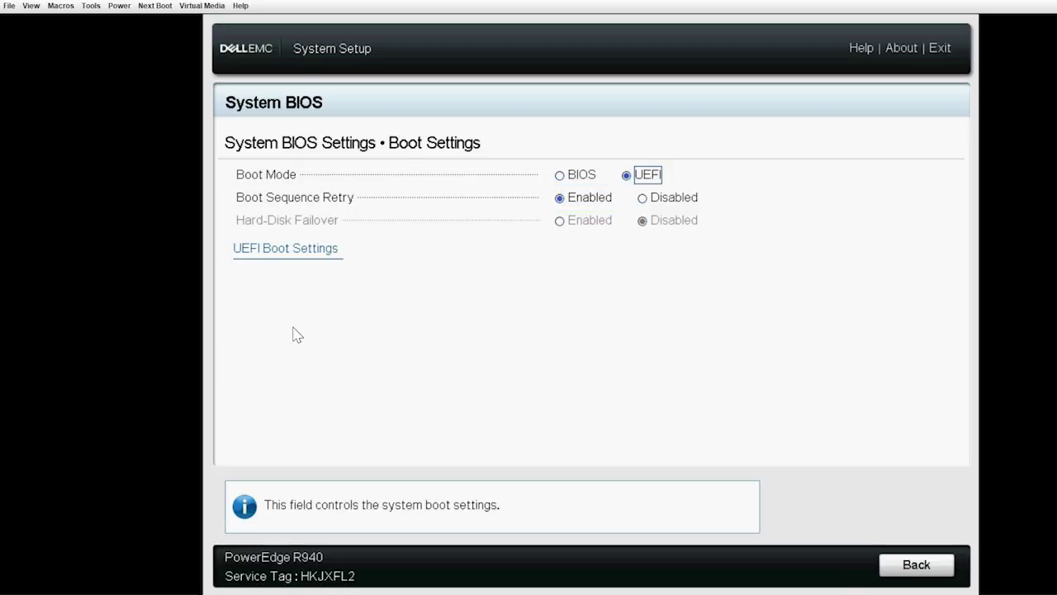
{"action": "left_click", "coordinate": [288, 248]}
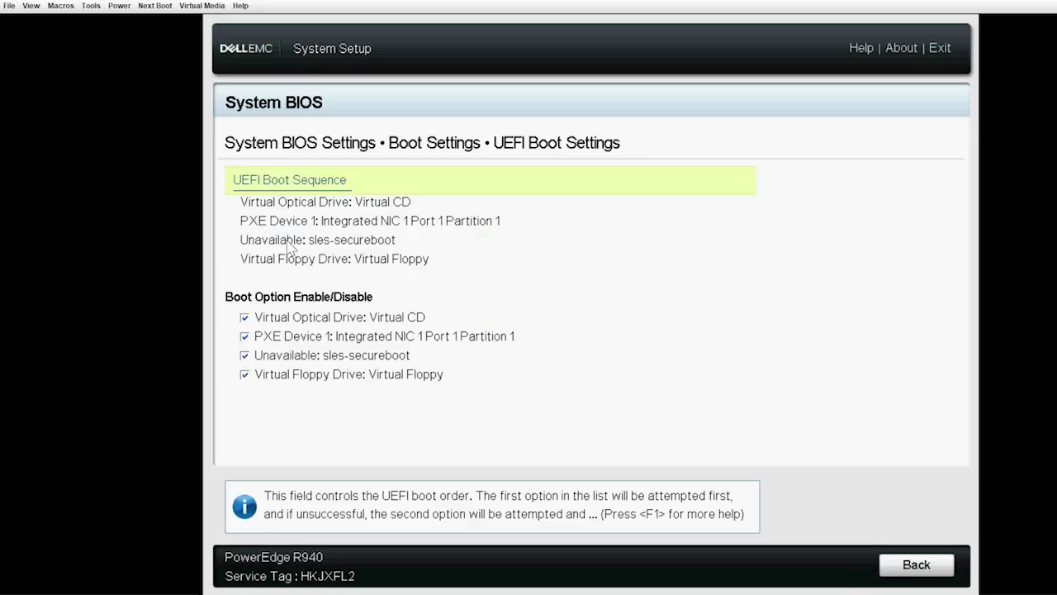
{"action": "left_click", "coordinate": [295, 180]}
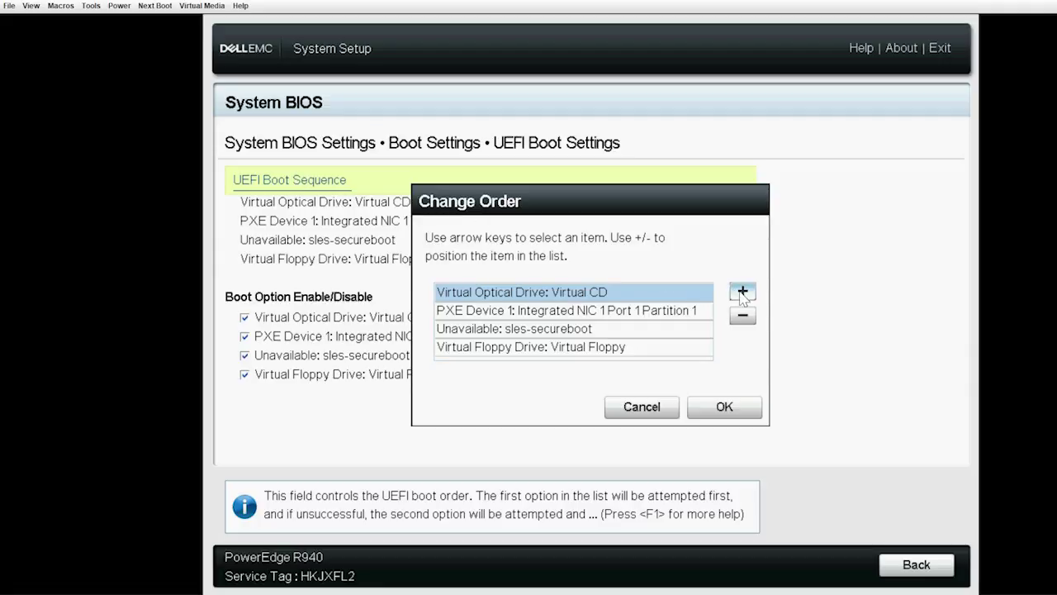
{"action": "left_click", "coordinate": [741, 409]}
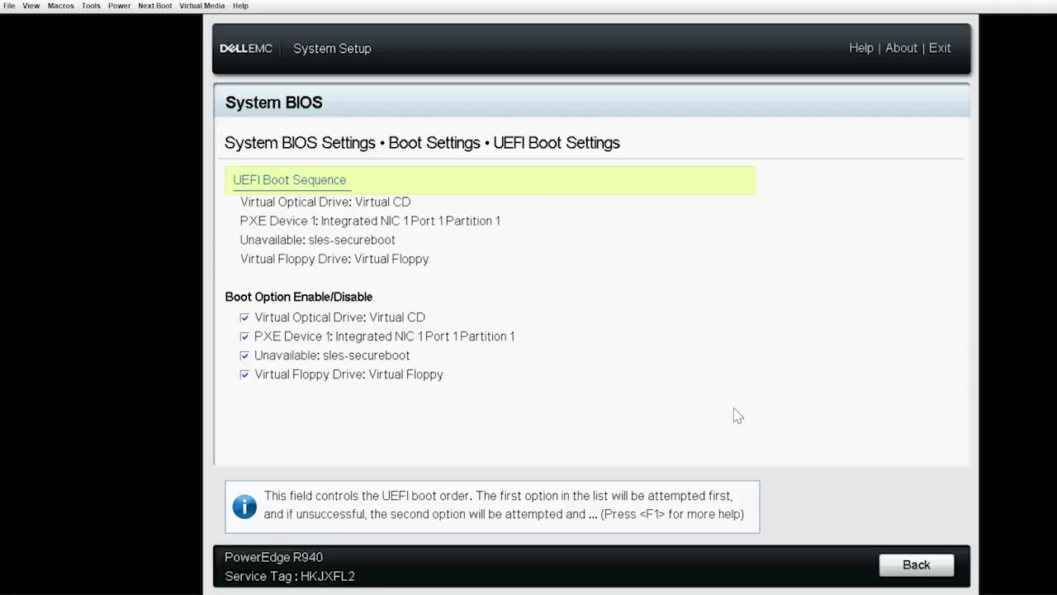
{"action": "left_click", "coordinate": [900, 574]}
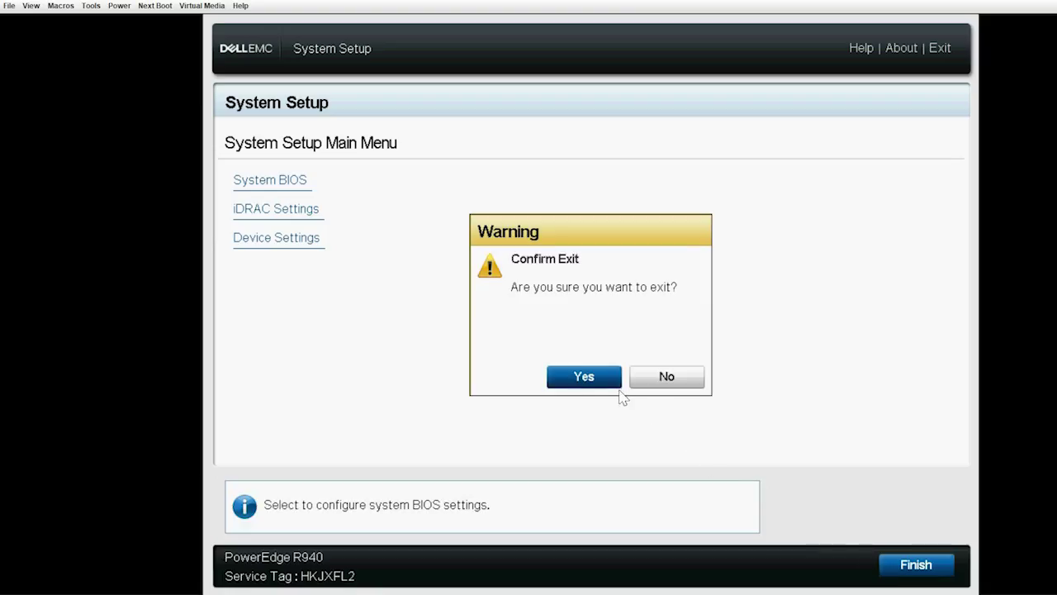
{"action": "left_click", "coordinate": [602, 379]}
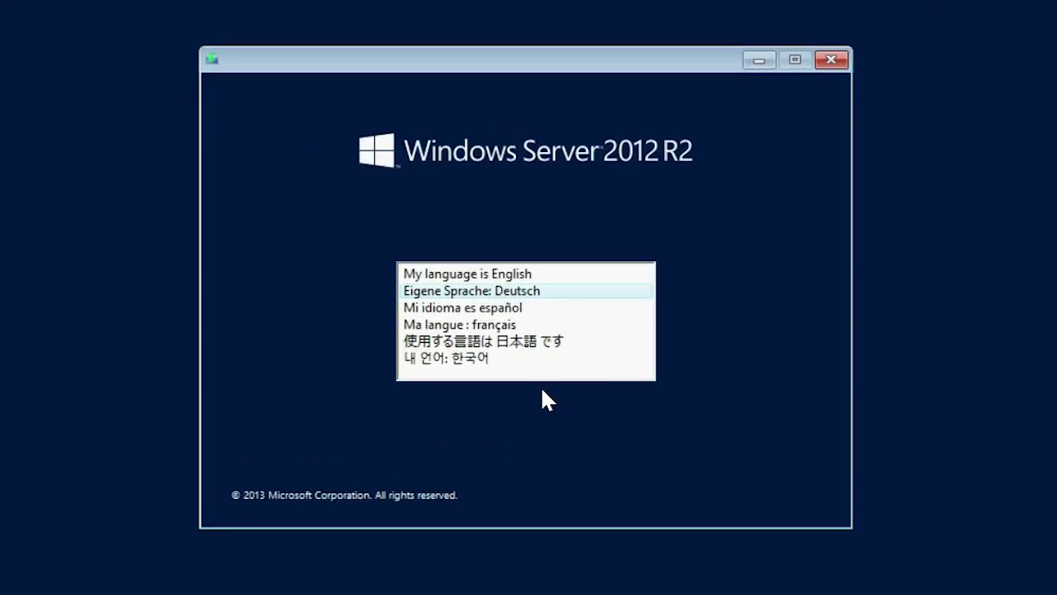
- Choose English as the Windows Setup language and start Install now
{"action": "left_click", "coordinate": [503, 275]}
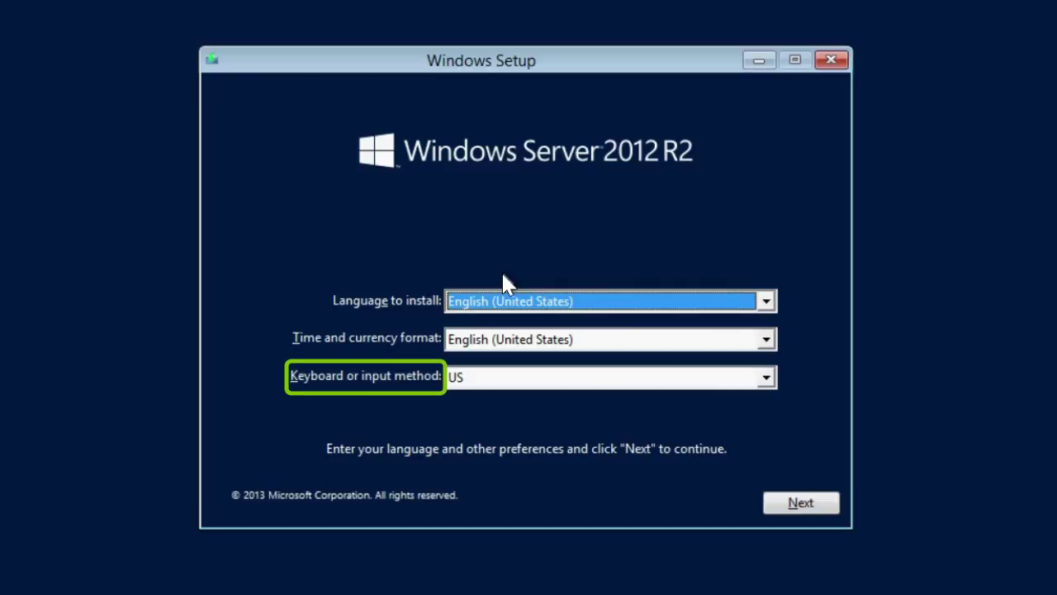
{"action": "left_click", "coordinate": [772, 501]}
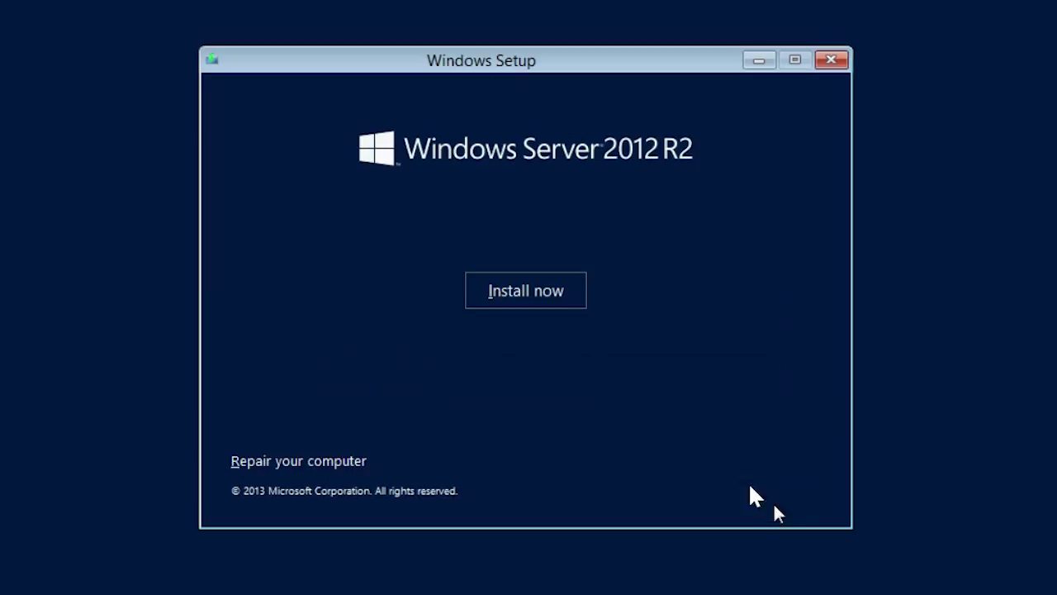
{"action": "left_click", "coordinate": [535, 295]}
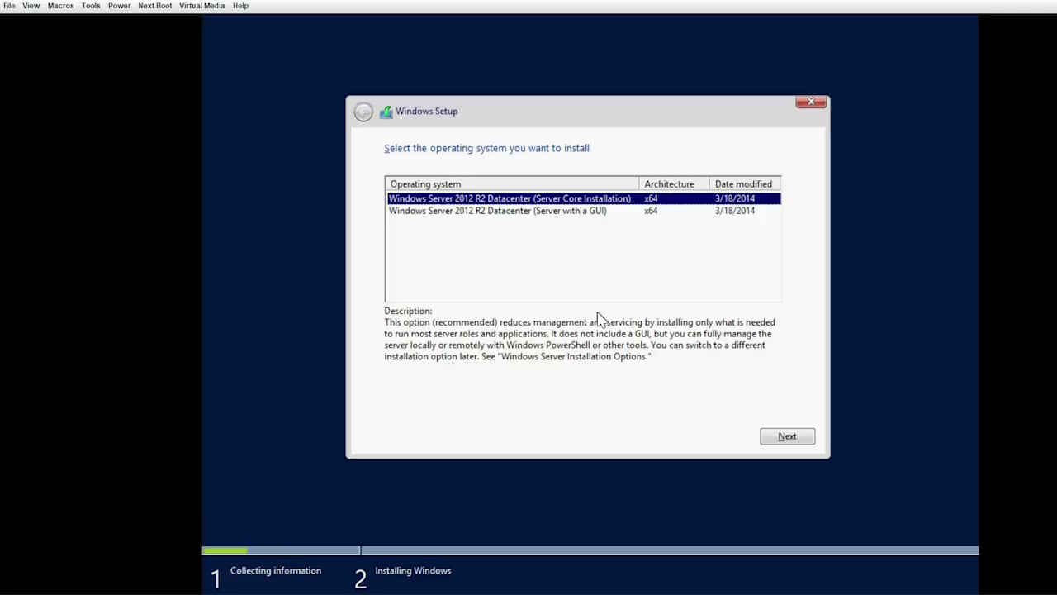
- Pick Windows Server 2012 R2 Datacenter (Server with a GUI) and accept the license terms
{"action": "left_click", "coordinate": [566, 216]}
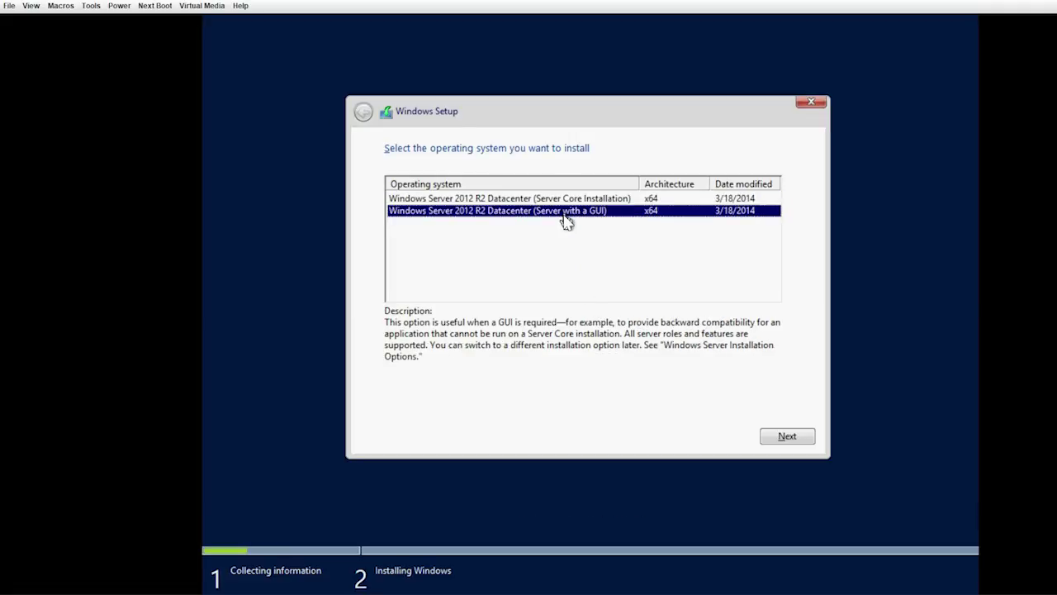
{"action": "left_click", "coordinate": [765, 437]}
{"action": "left_click_drag", "start_coordinate": [791, 201], "coordinate": [793, 373]}
{"action": "left_click", "coordinate": [393, 401]}
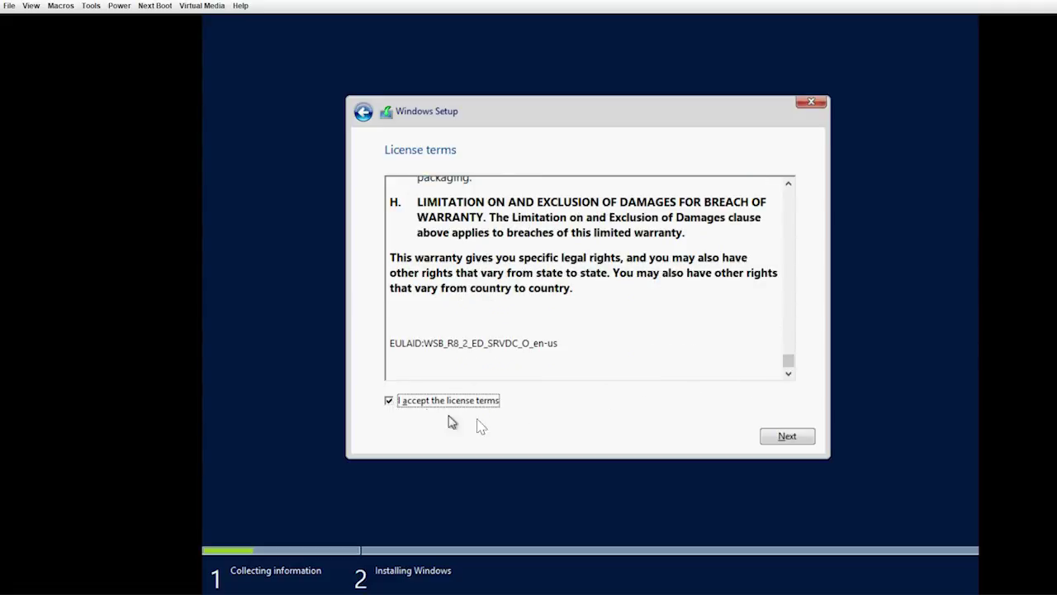
{"action": "left_click", "coordinate": [785, 436]}
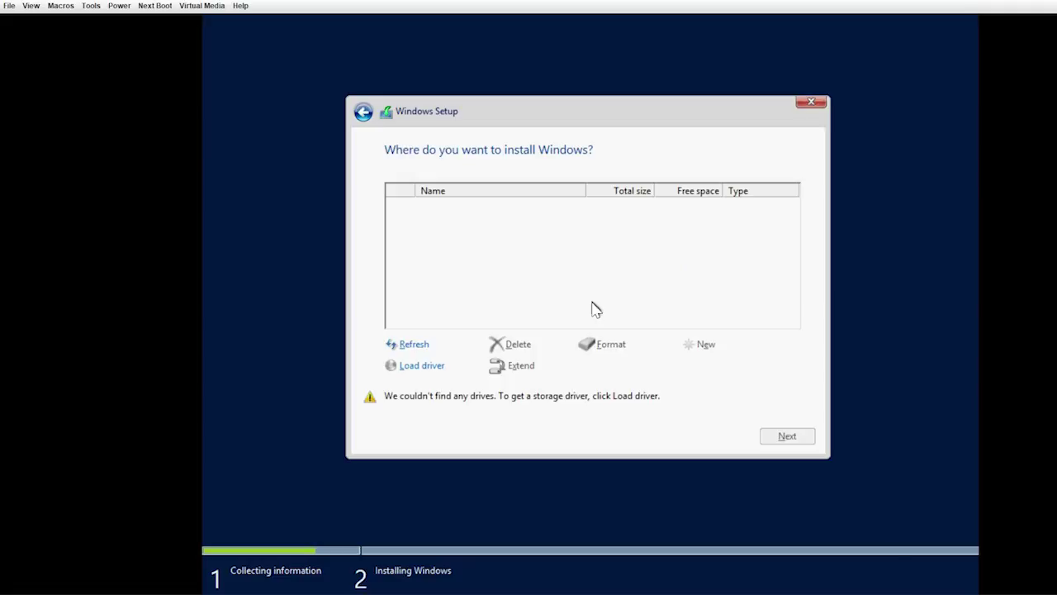
- Install the PERC H740P Adapter driver from the PAYLOAD (C:)\payload folder
{"action": "left_click", "coordinate": [434, 366]}
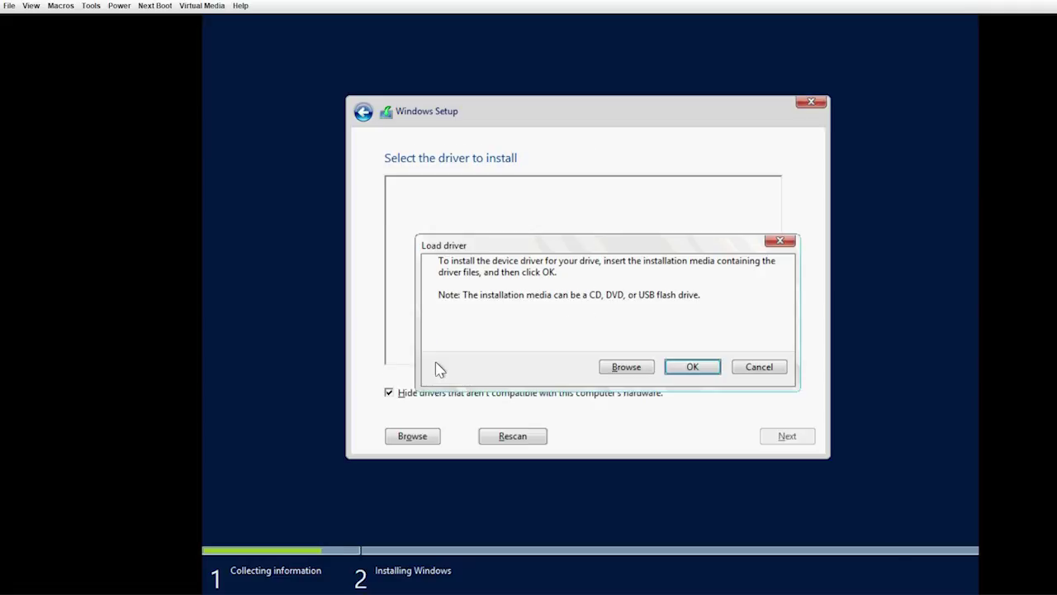
{"action": "left_click", "coordinate": [612, 367]}
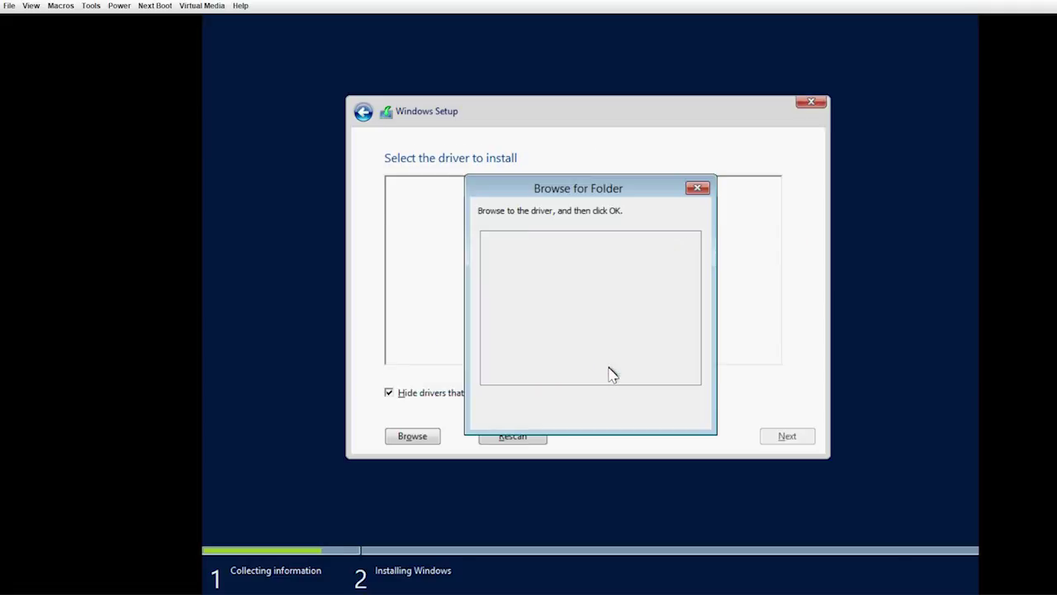
{"action": "left_click", "coordinate": [490, 334]}
{"action": "left_click", "coordinate": [542, 348]}
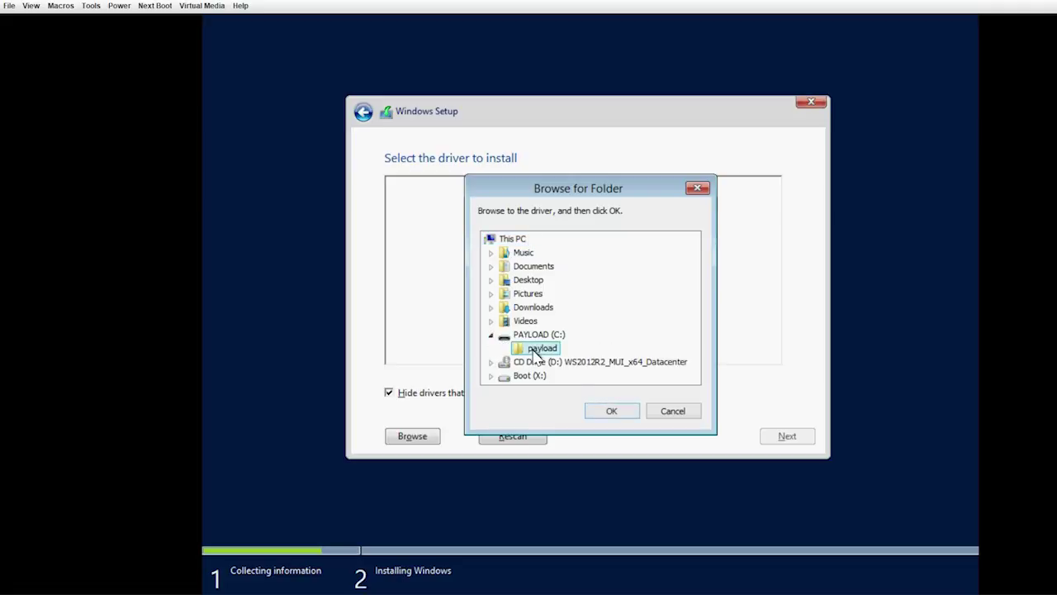
{"action": "left_click", "coordinate": [612, 411]}
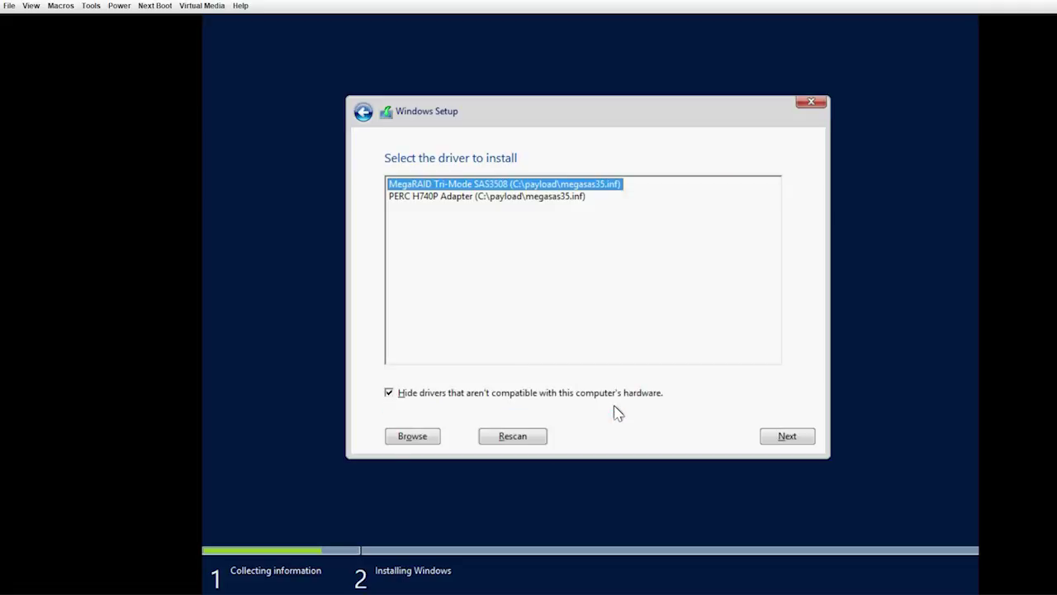
{"action": "left_click", "coordinate": [457, 197]}
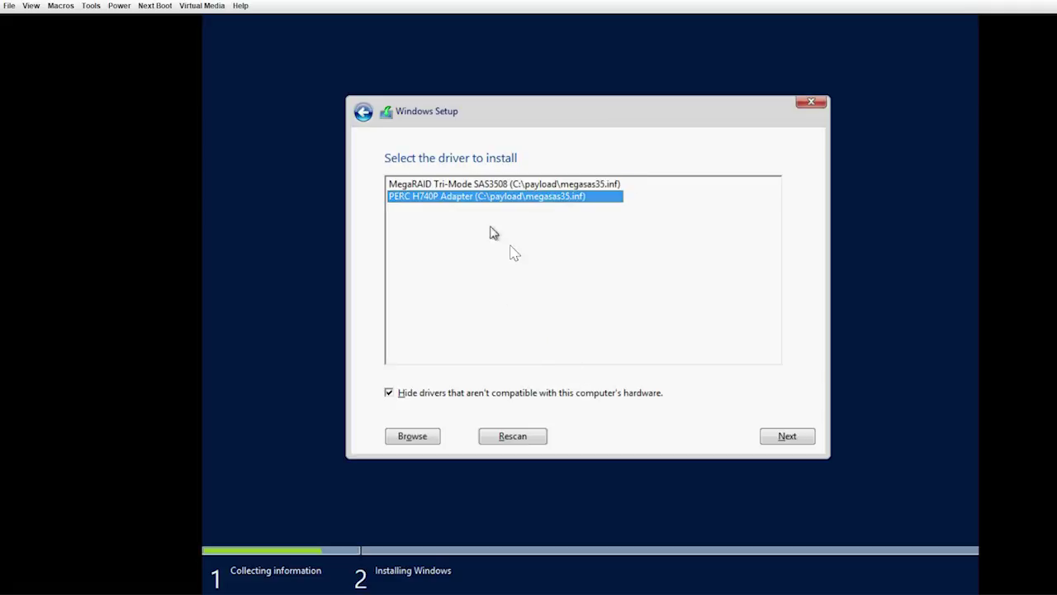
{"action": "left_click", "coordinate": [765, 437]}
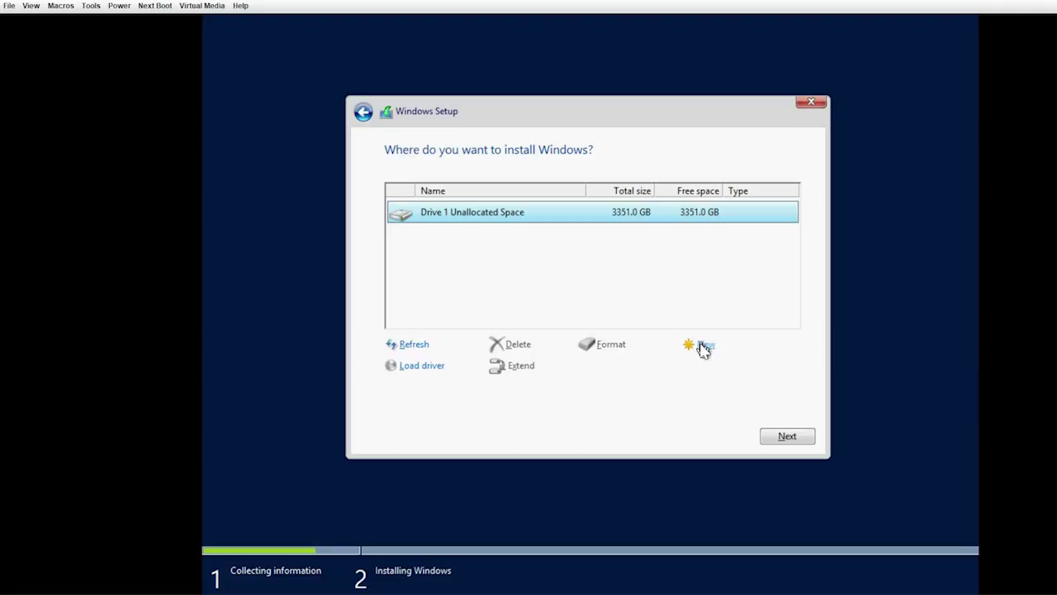
- Partition Drive 1's unallocated space, accepting extra system partitions, and install onto Partition 4
{"action": "left_click", "coordinate": [703, 347]}
{"action": "left_click", "coordinate": [727, 372]}
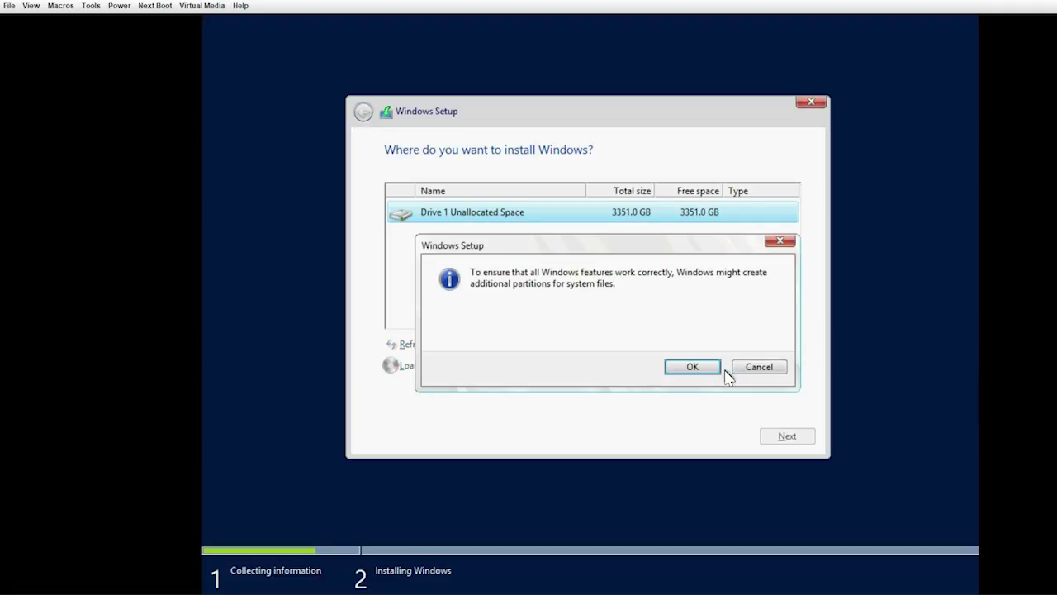
{"action": "left_click", "coordinate": [707, 371]}
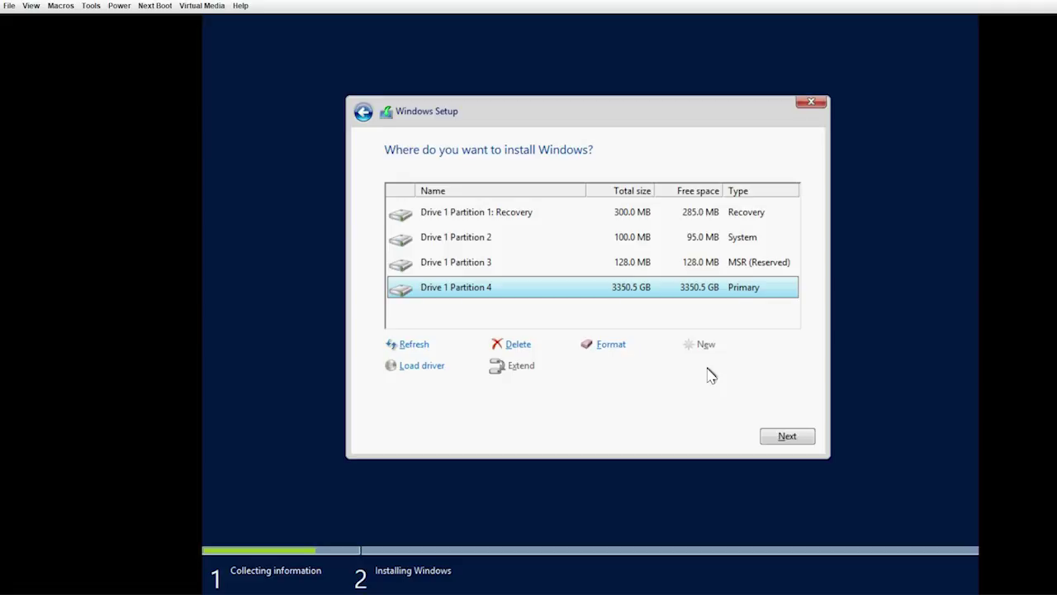
{"action": "left_click", "coordinate": [768, 437]}
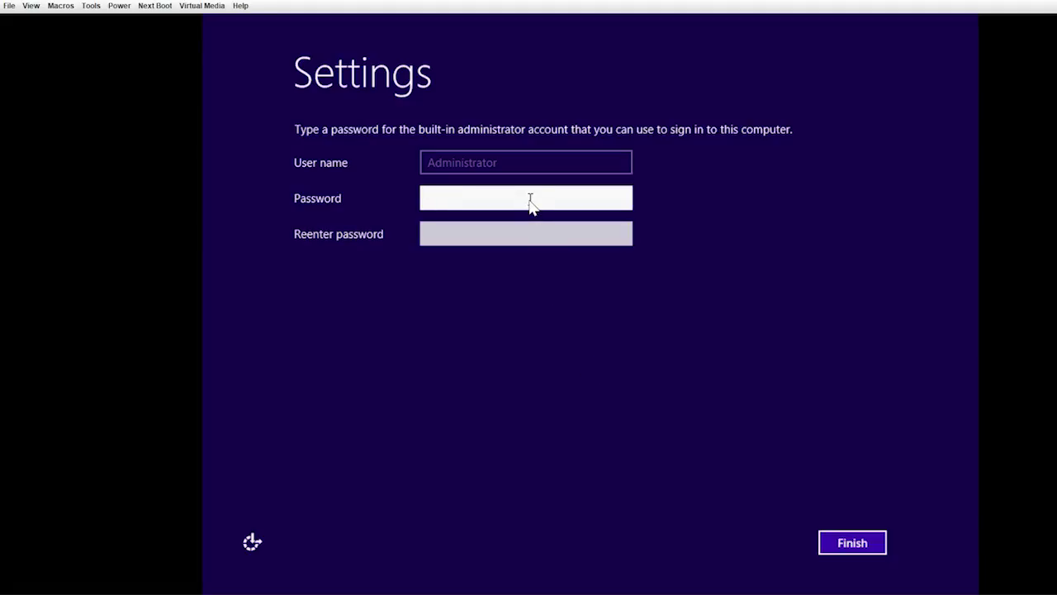
- Type the Administrator password in the Password and Reenter password fields
{"action": "type", "text": "•••••••••••"}
{"action": "left_click", "coordinate": [524, 231]}
{"action": "type", "text": "•••••••••••"}
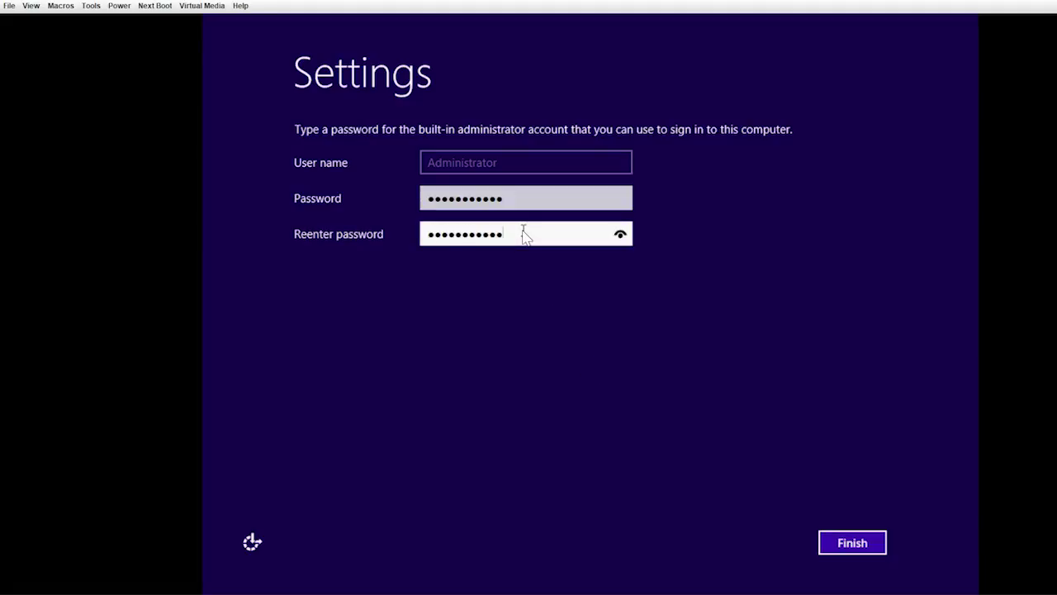